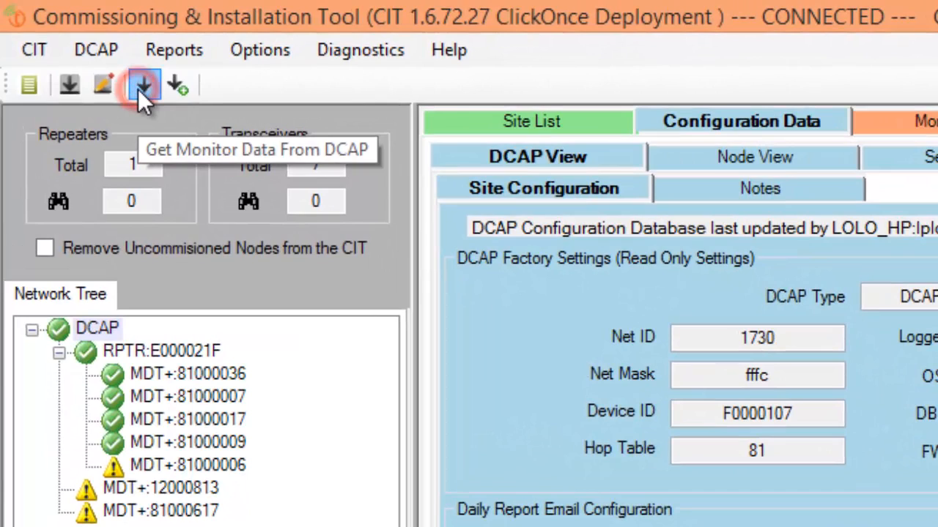
Step: Download the monitor data from the DCAP after choosing how far back to read
click(141, 88)
click(512, 116)
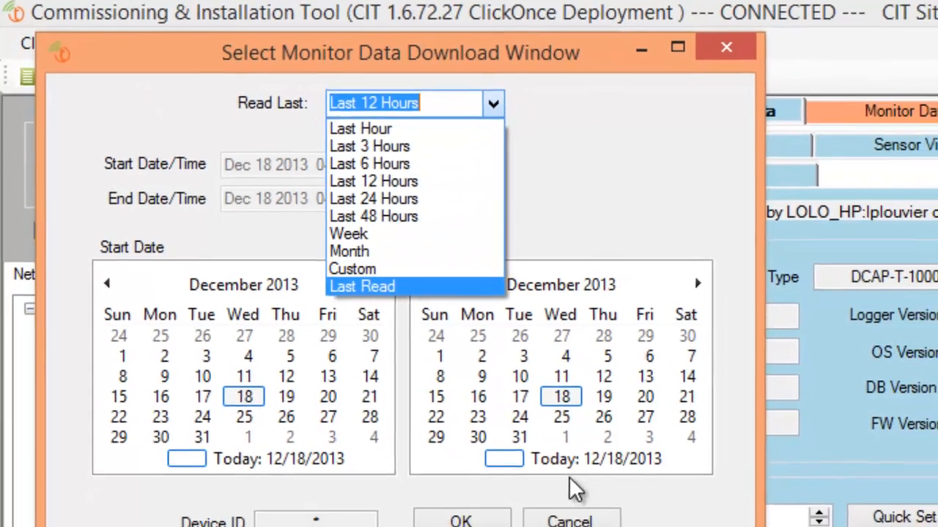
click(542, 430)
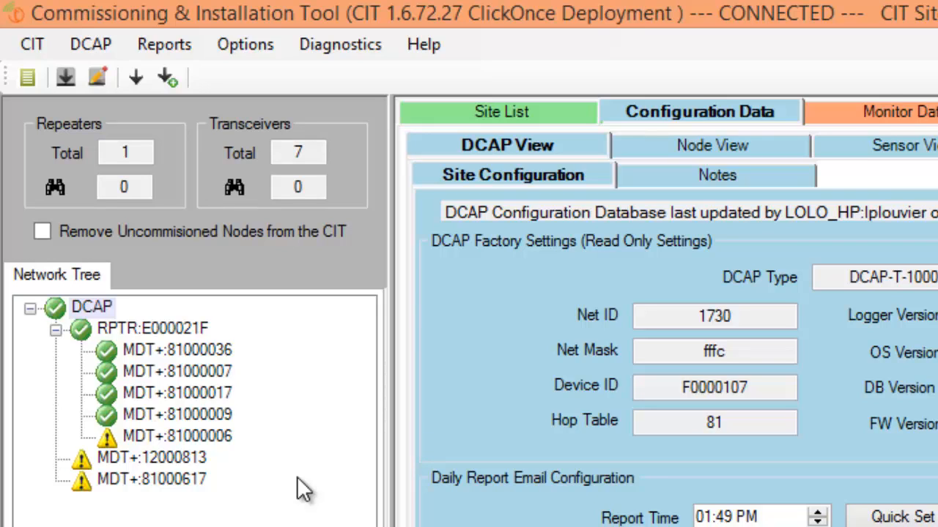
Step: Try to import the meter configuration data from CSV data
click(29, 42)
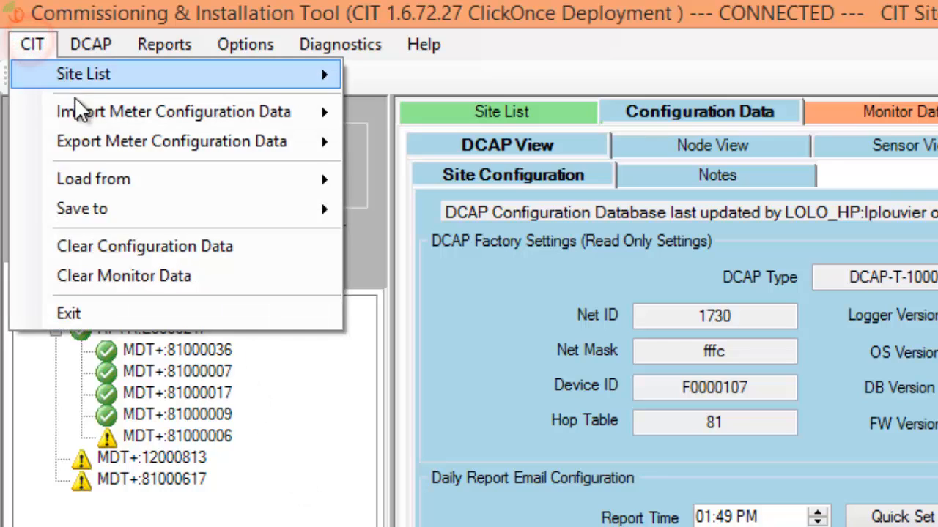
mouse_move(80, 115)
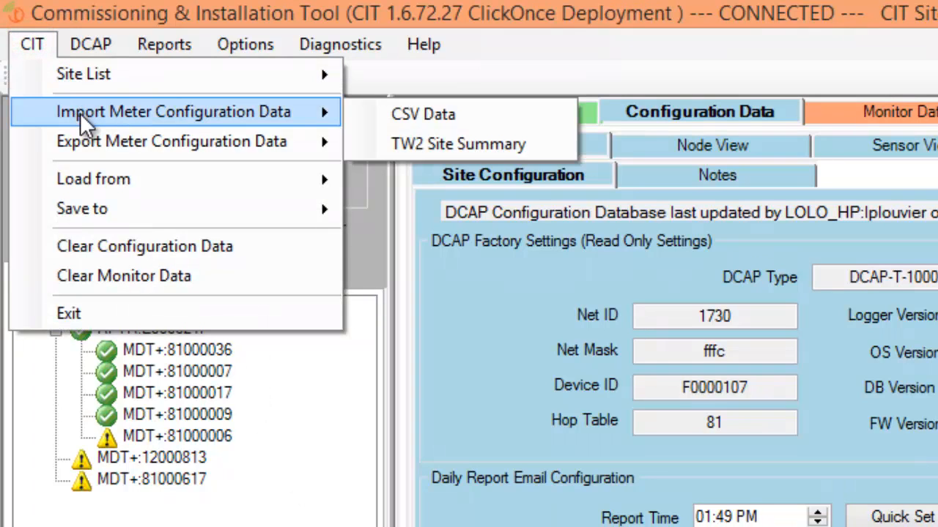
click(388, 115)
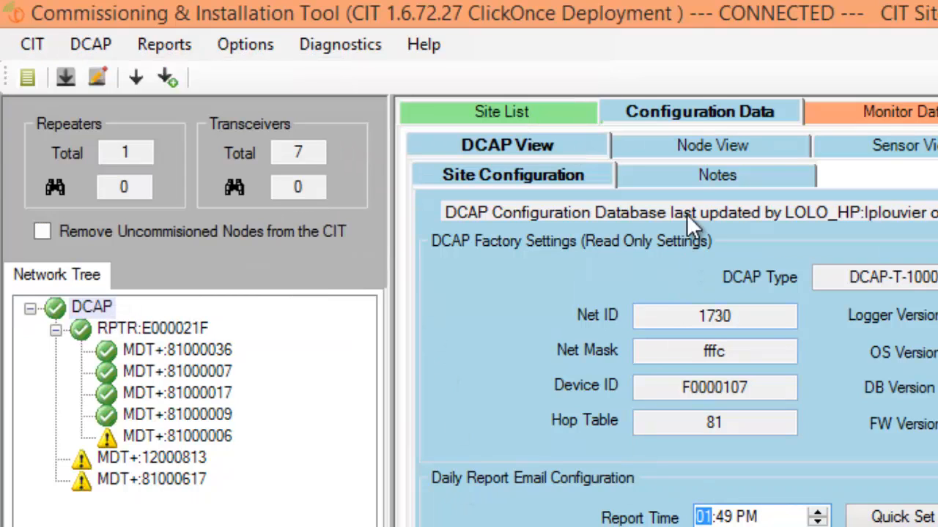
Step: Add the uncommissioned nodes 81000006, 12000813 and 81000617 from the network tree to the Node View location table
click(688, 142)
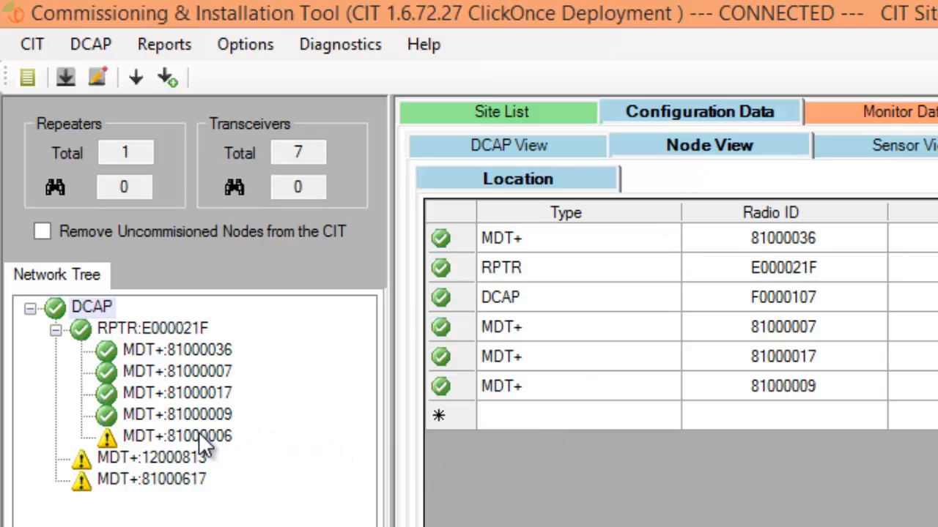
drag(200, 435, 525, 414)
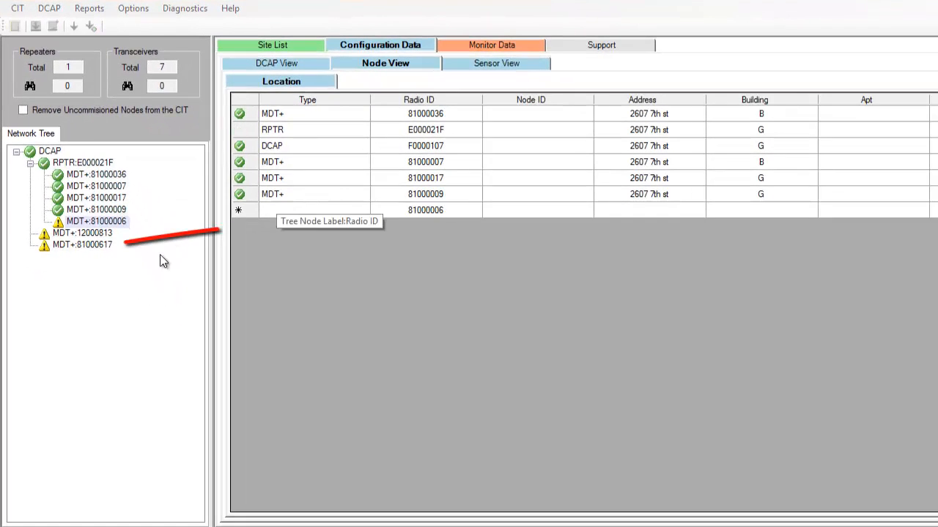
drag(82, 233, 268, 242)
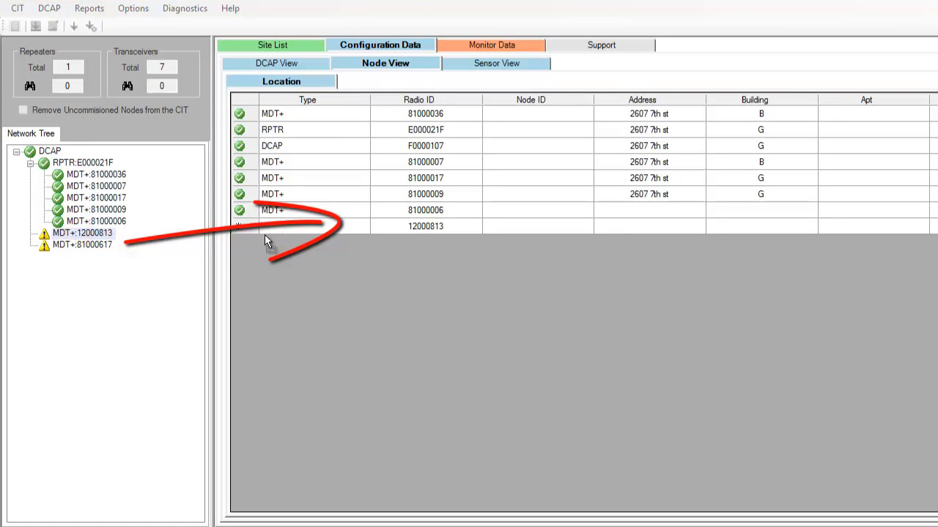
drag(82, 245, 279, 248)
Step: Enter the street address and building G for node 81000006 in the location table
click(630, 209)
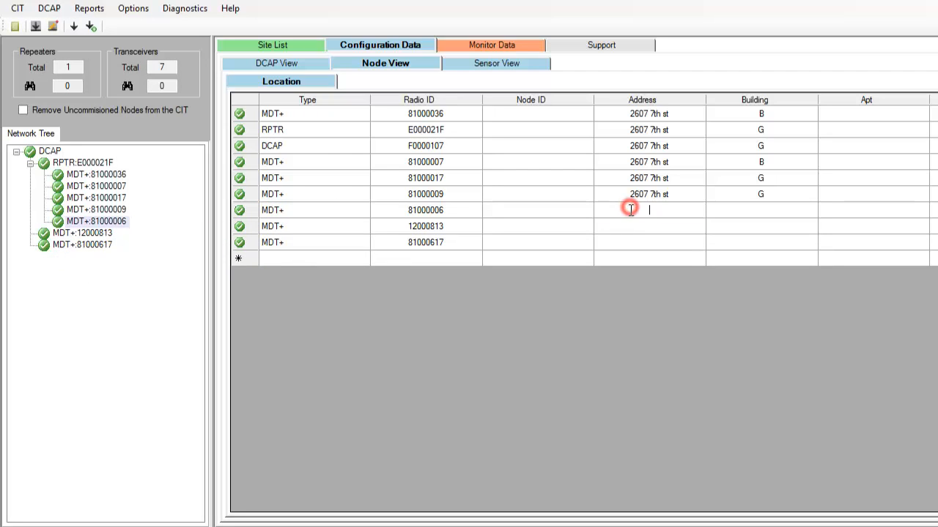
click(622, 227)
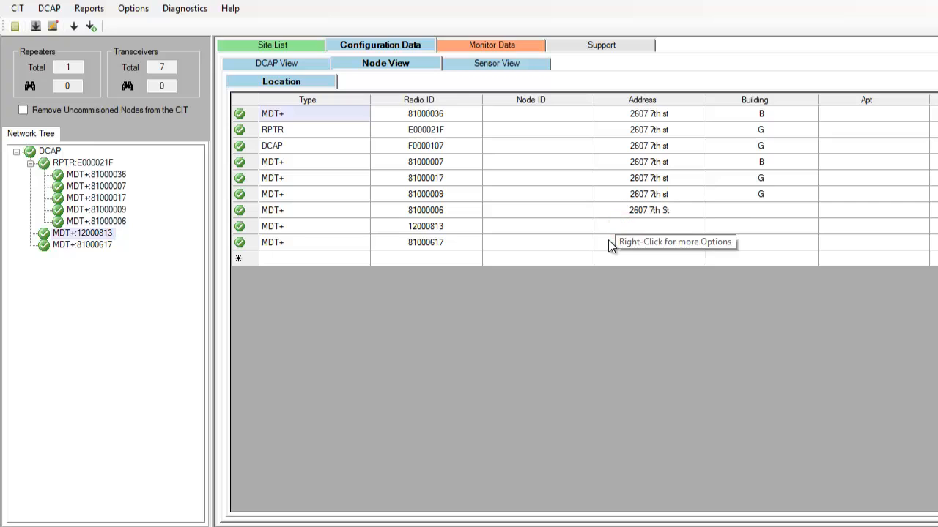
click(741, 211)
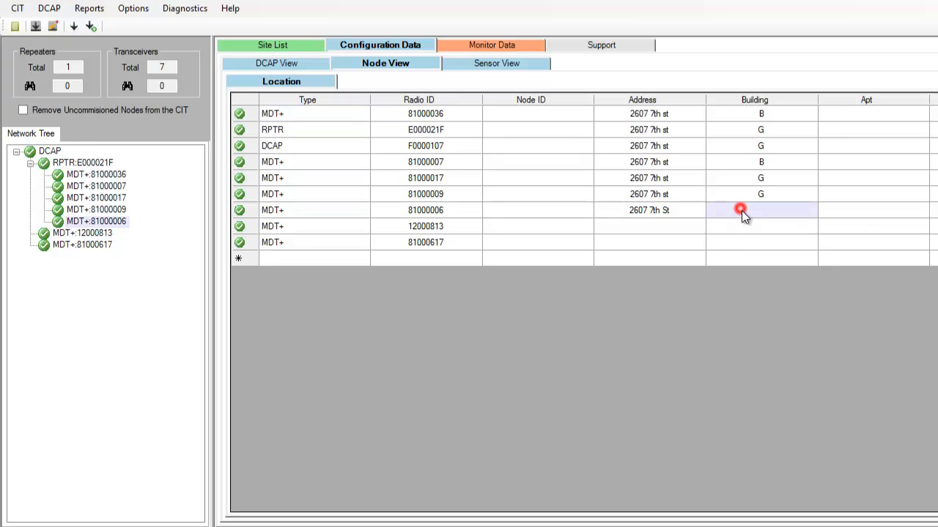
text(G)
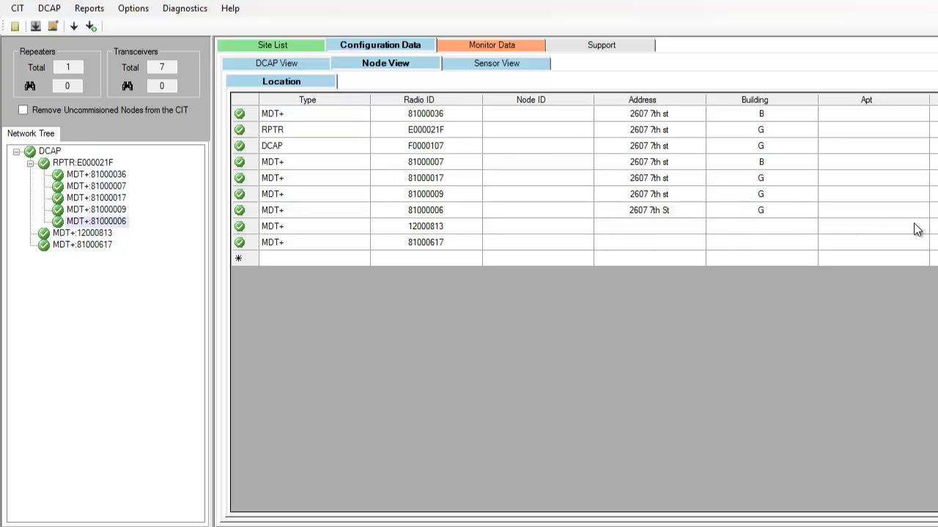
Step: Copy only the street address of node 81000006 down to node 12000813
click(676, 194)
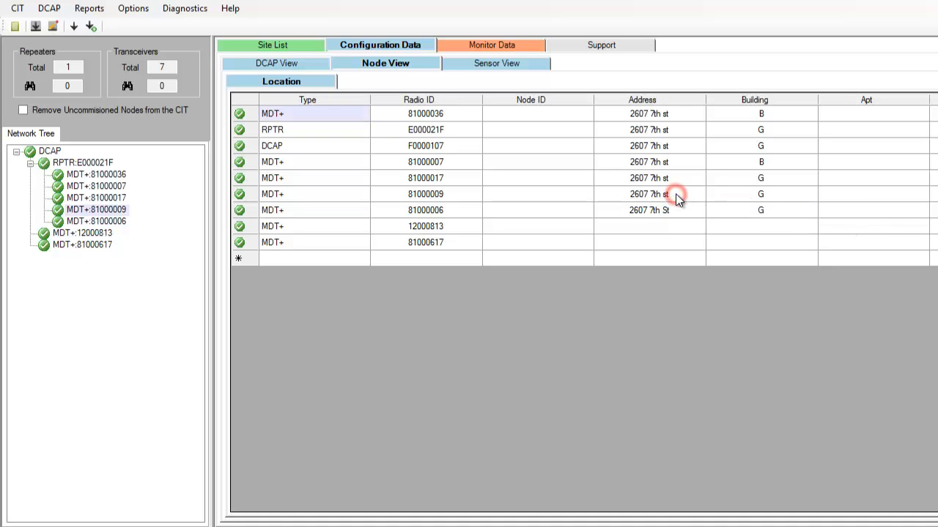
key(shift+Down)
click(685, 212)
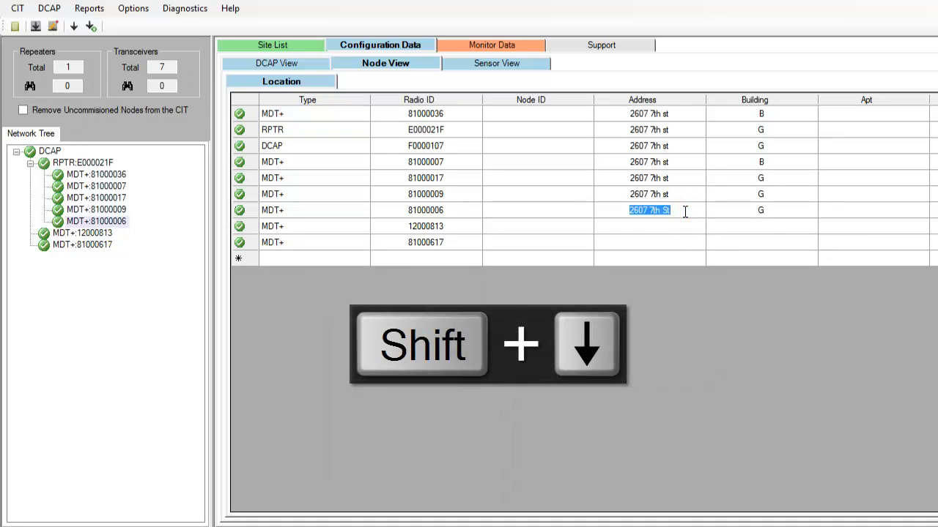
key(shift+Down)
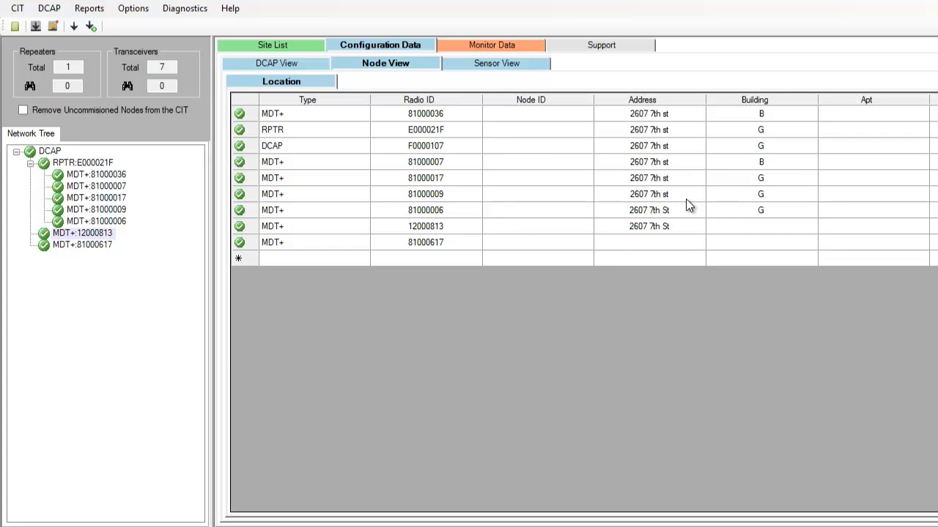
Step: Copy the address and building of node 81000009 together down through nodes 81000006, 12000813 and 81000617
click(686, 195)
key(shift+alt+Down)
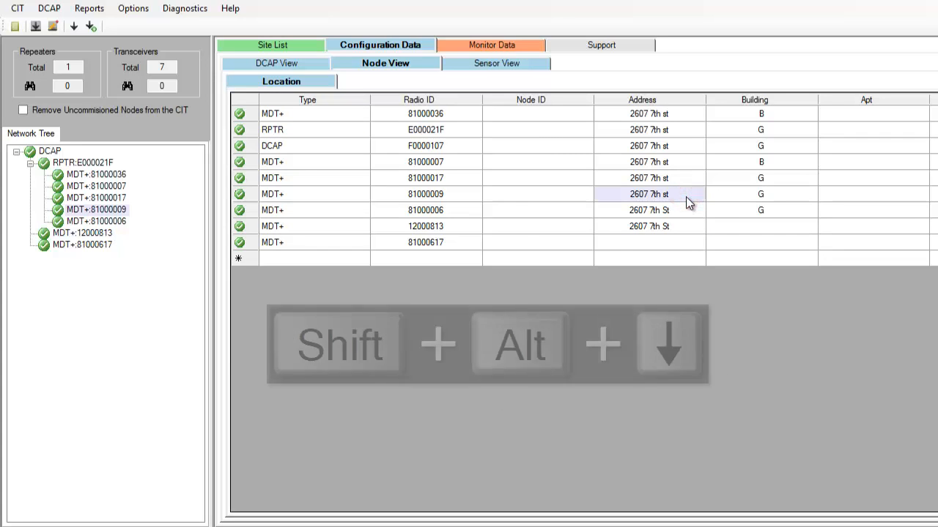
key(shift+alt+Down)
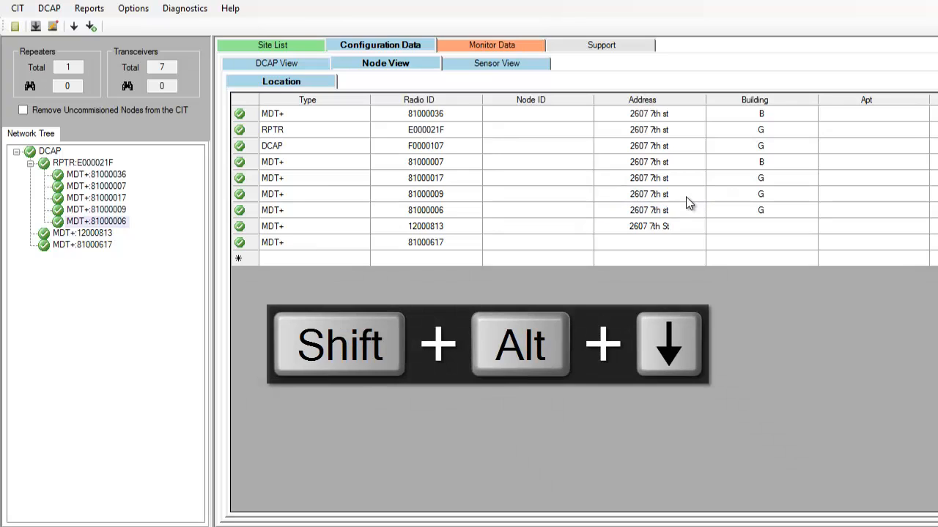
click(689, 211)
key(shift+alt+Down)
click(691, 224)
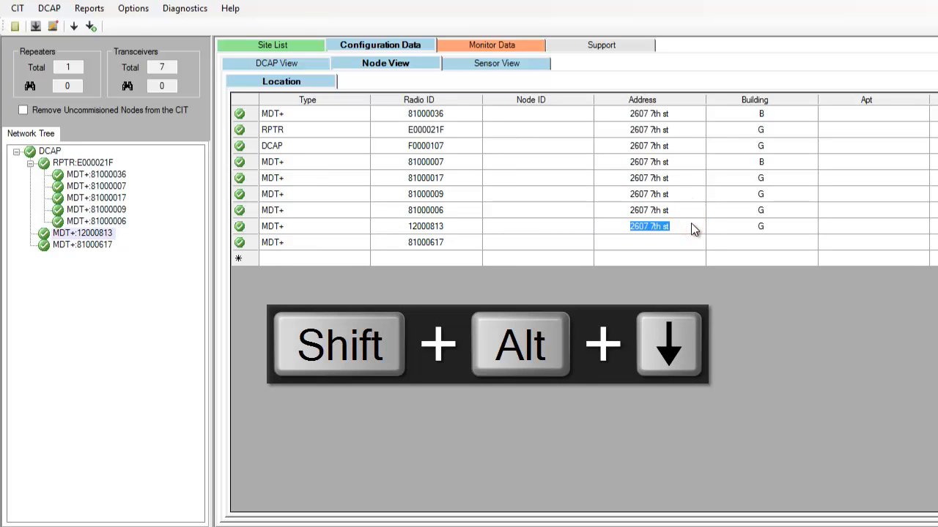
key(shift+alt+Down)
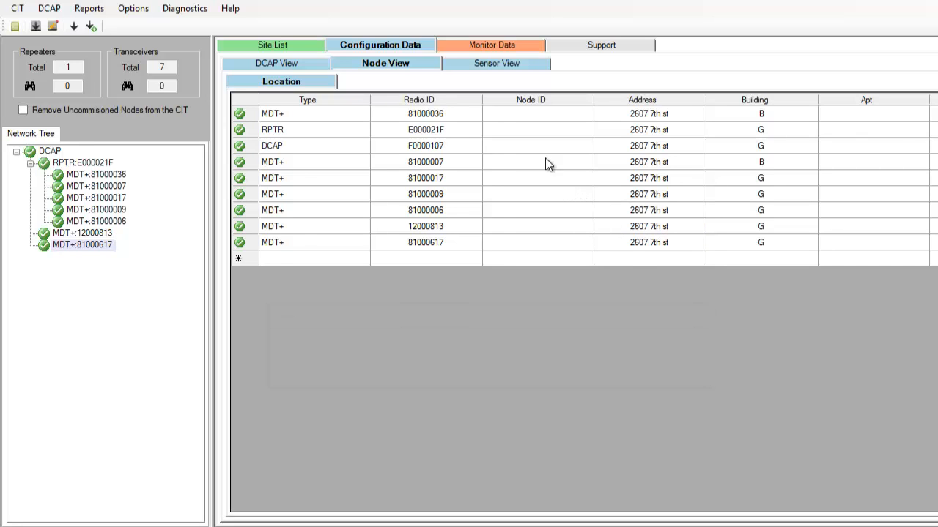
Step: Show the Test_Totalizer sensors in the Sensor View configuration
click(512, 65)
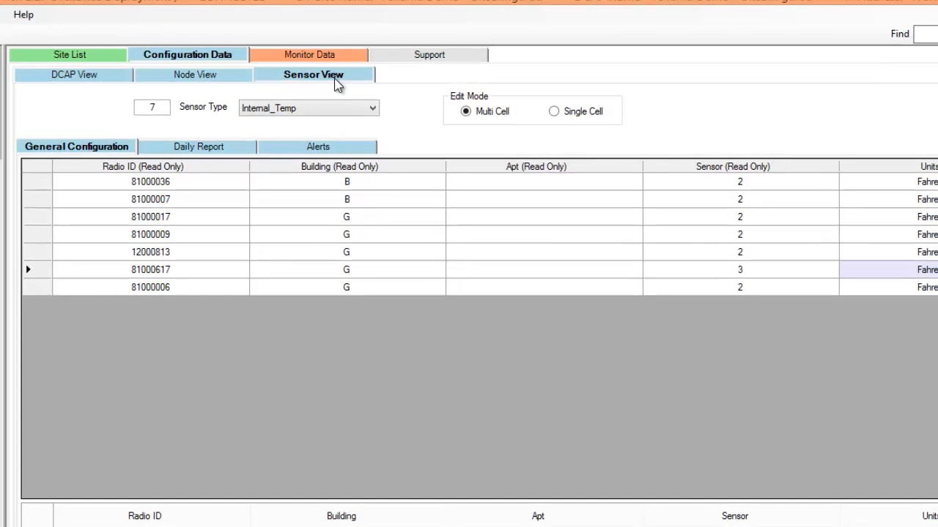
click(374, 109)
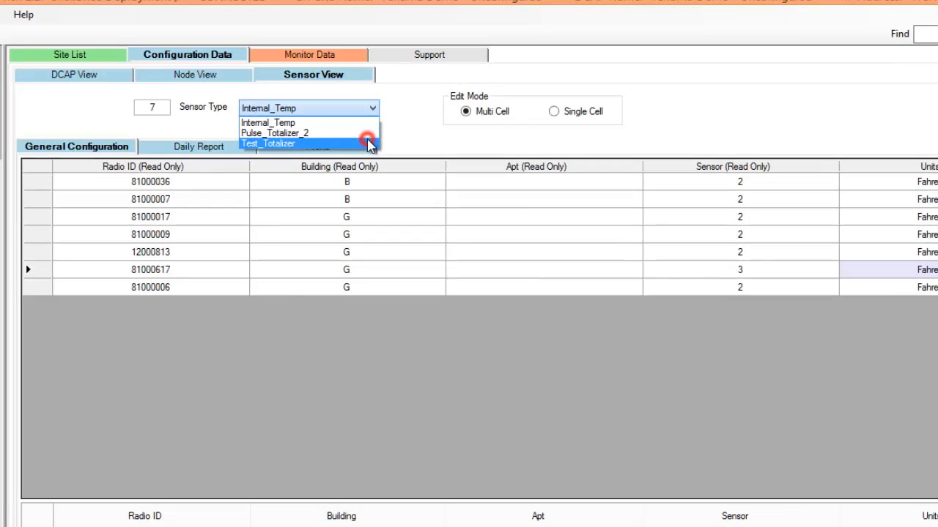
click(367, 143)
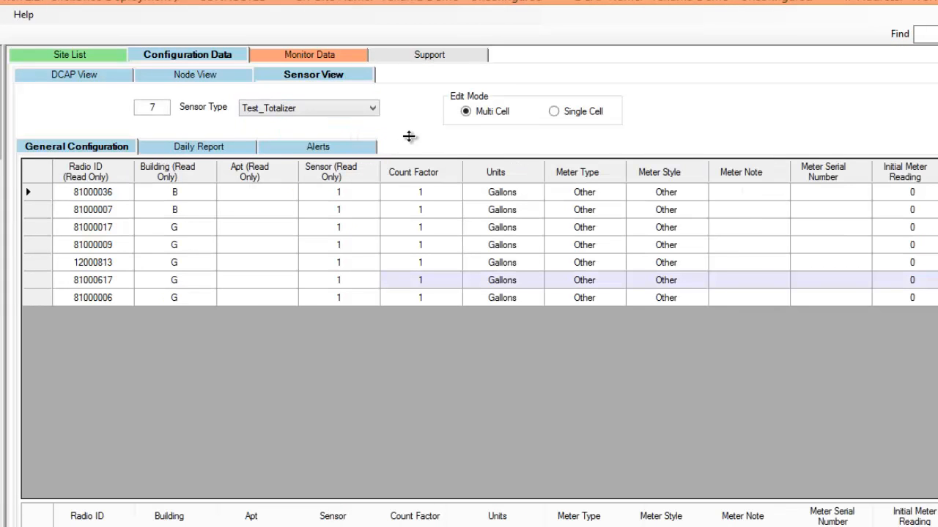
Step: Use single-cell editing to set the count factor of node 81000617 to 2
click(554, 113)
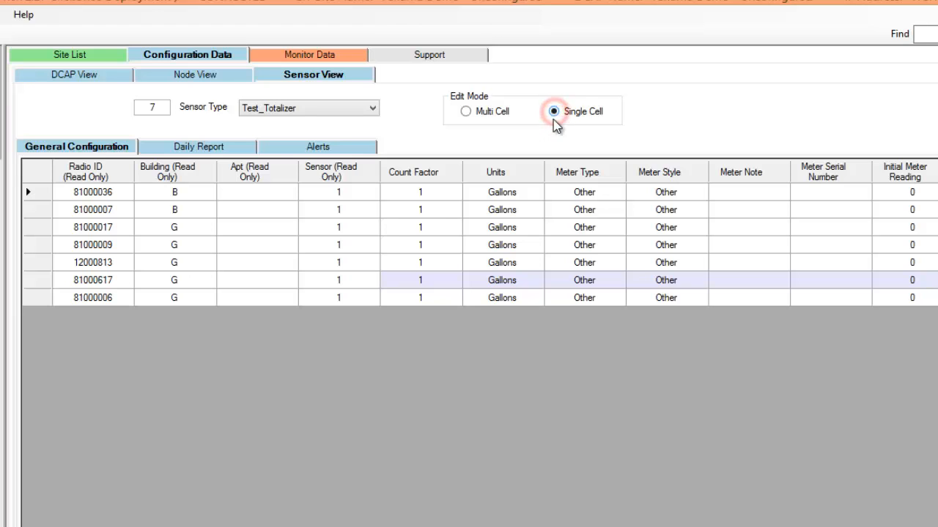
click(438, 286)
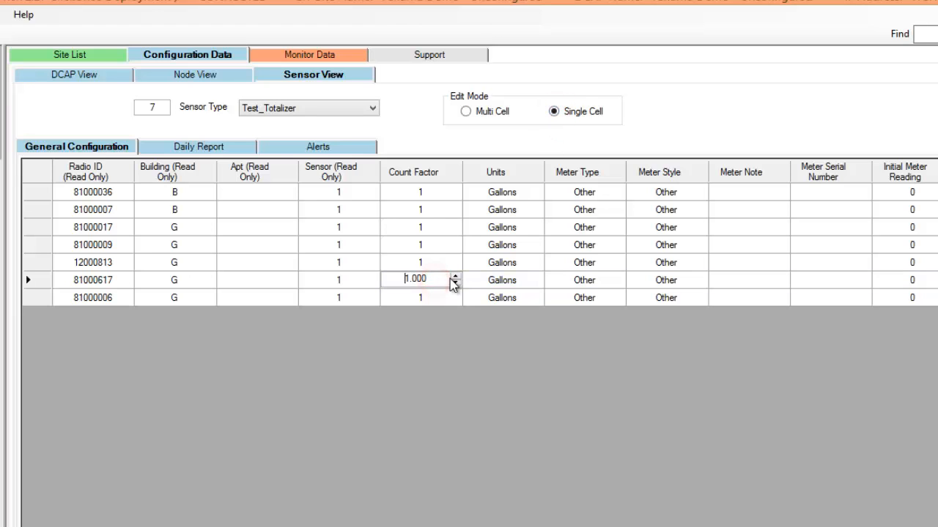
click(454, 276)
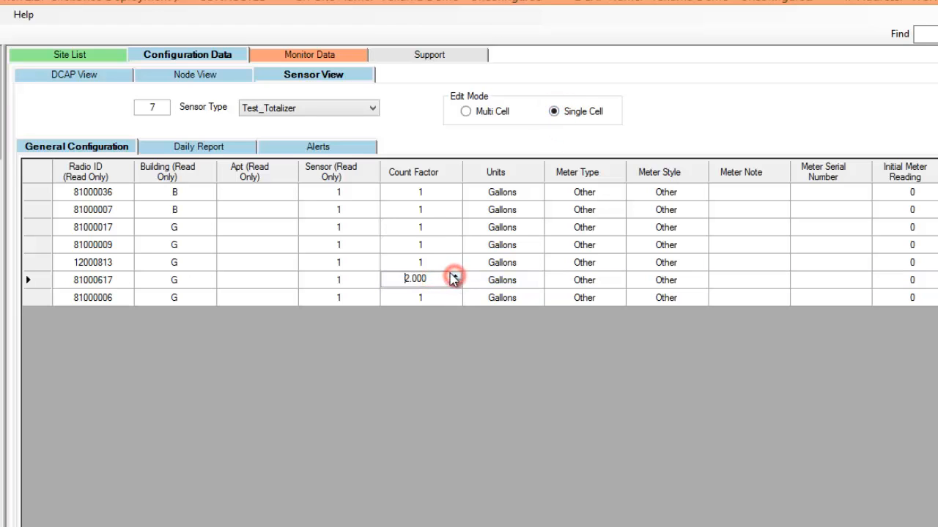
click(409, 193)
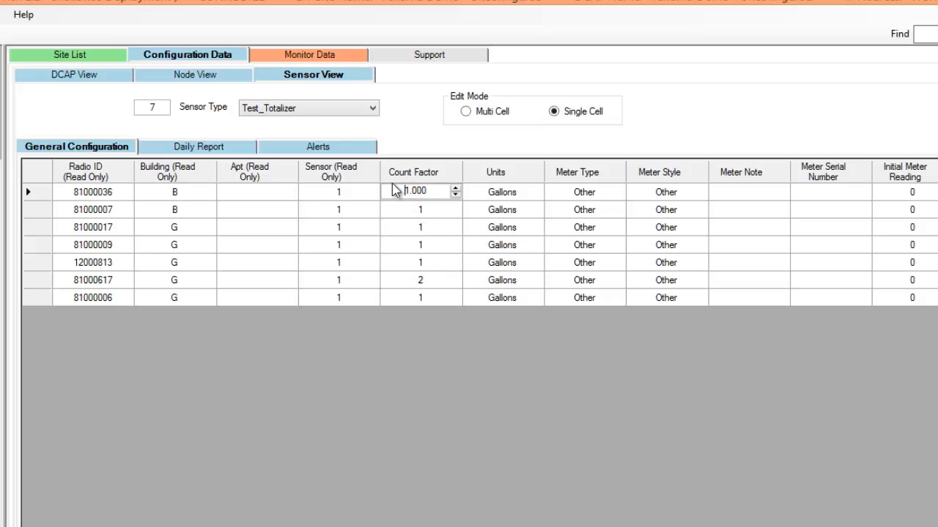
Step: Use multi-cell editing to set the count factor to 1 and the units to Gallons for all seven totalizer sensors
drag(513, 193, 434, 299)
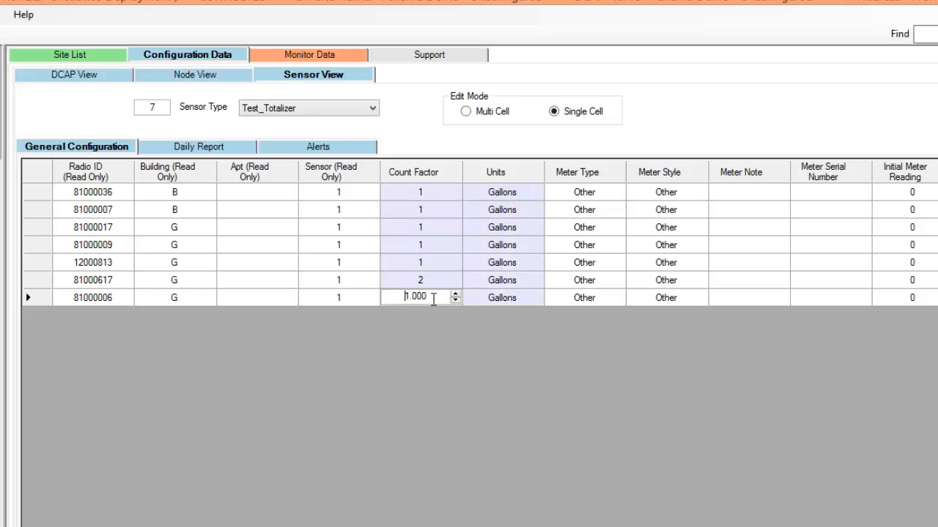
click(474, 111)
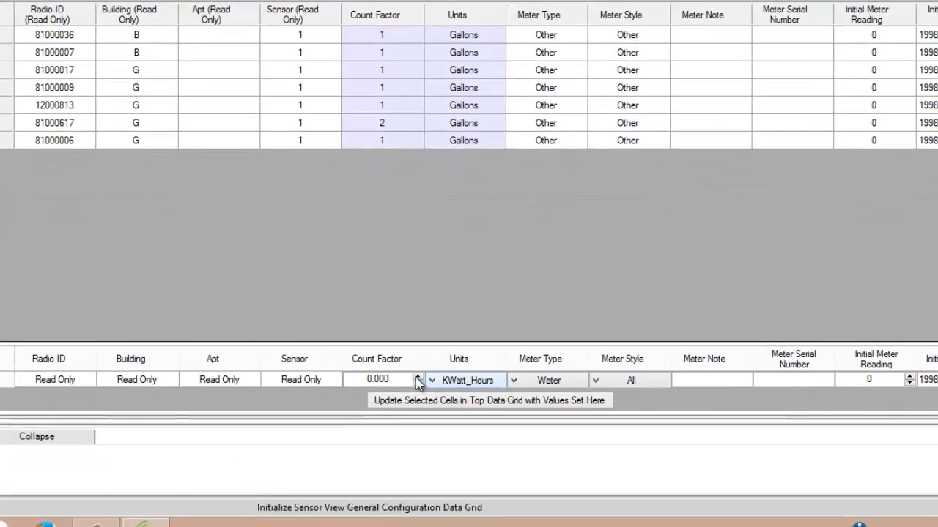
click(417, 378)
click(485, 380)
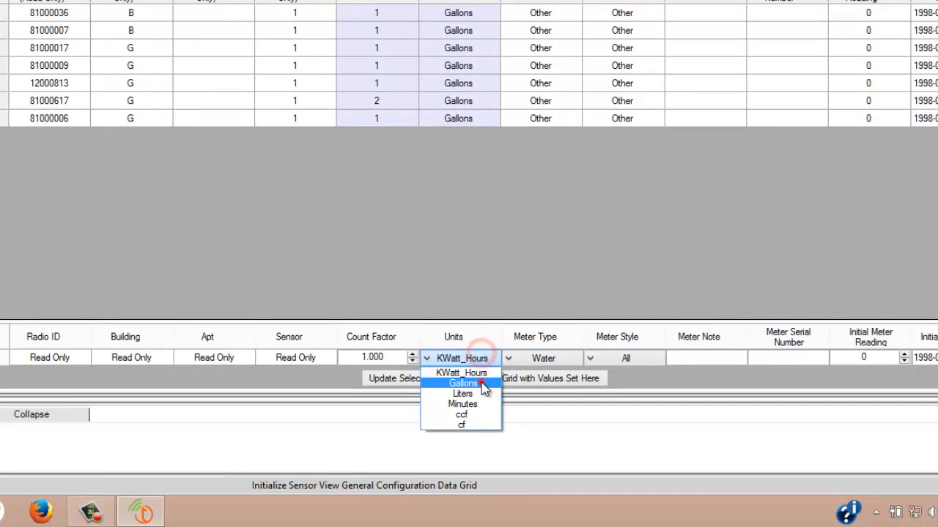
click(483, 384)
click(448, 381)
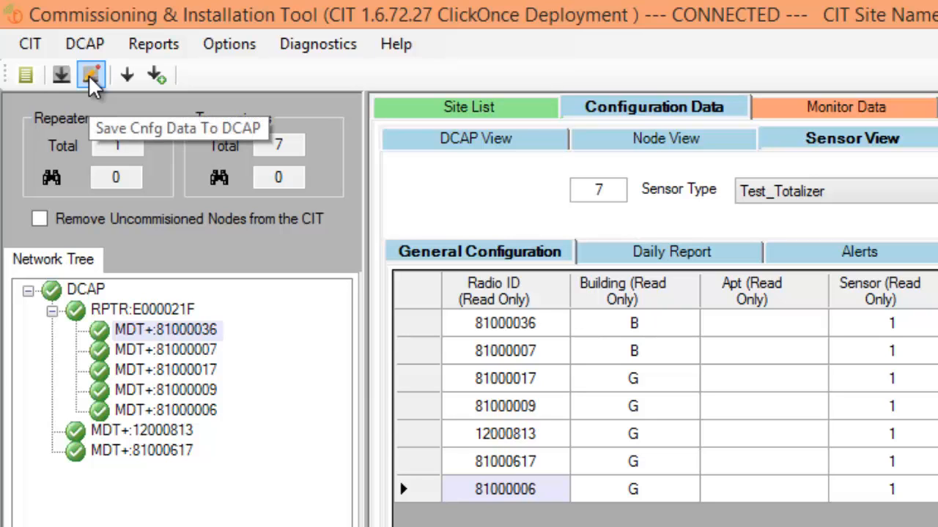
Step: Save the configuration data to the DCAP, overwriting its existing network configuration
click(90, 74)
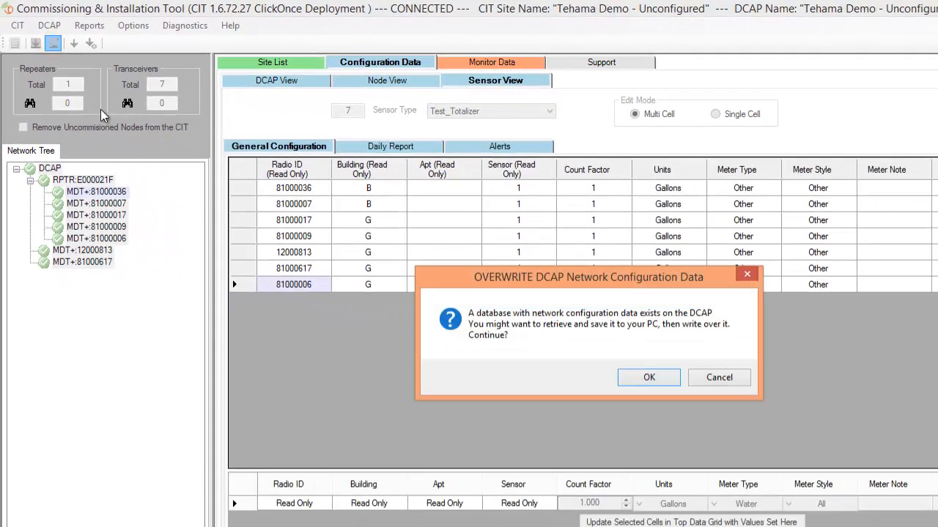
click(643, 376)
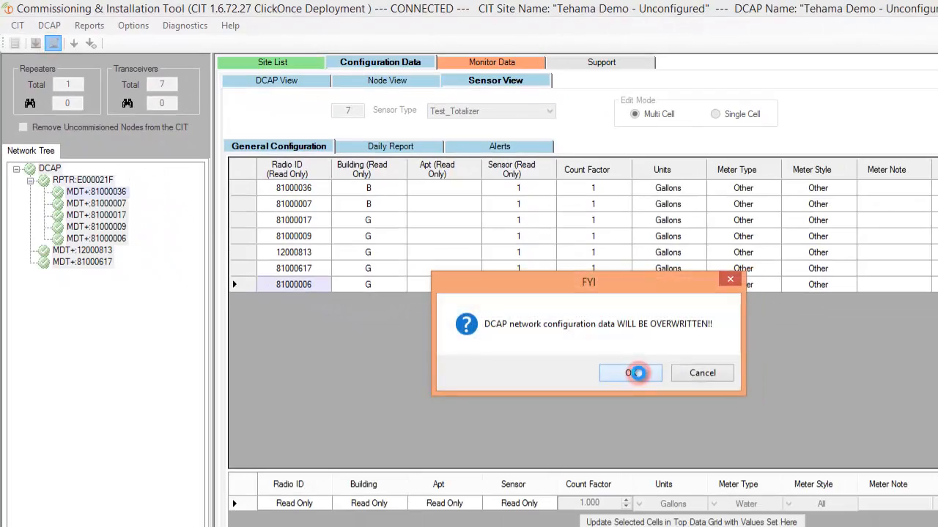
click(638, 374)
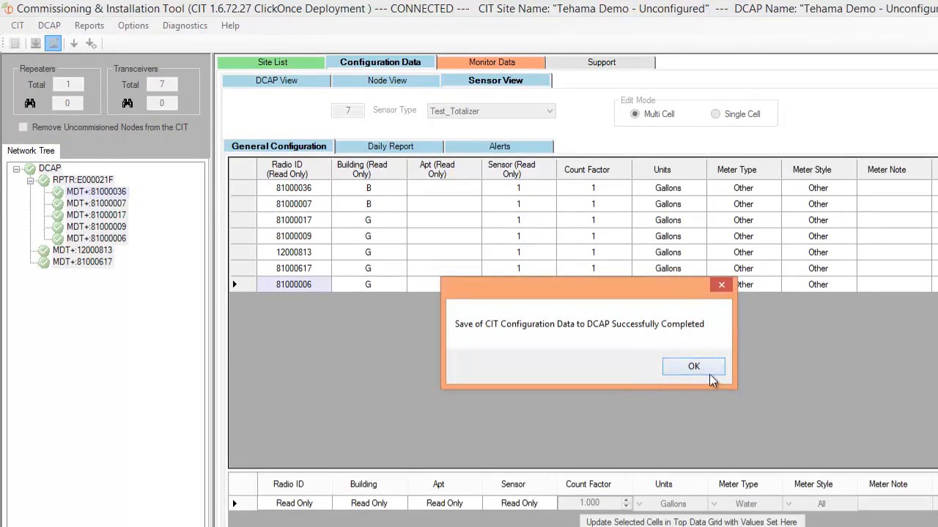
click(709, 375)
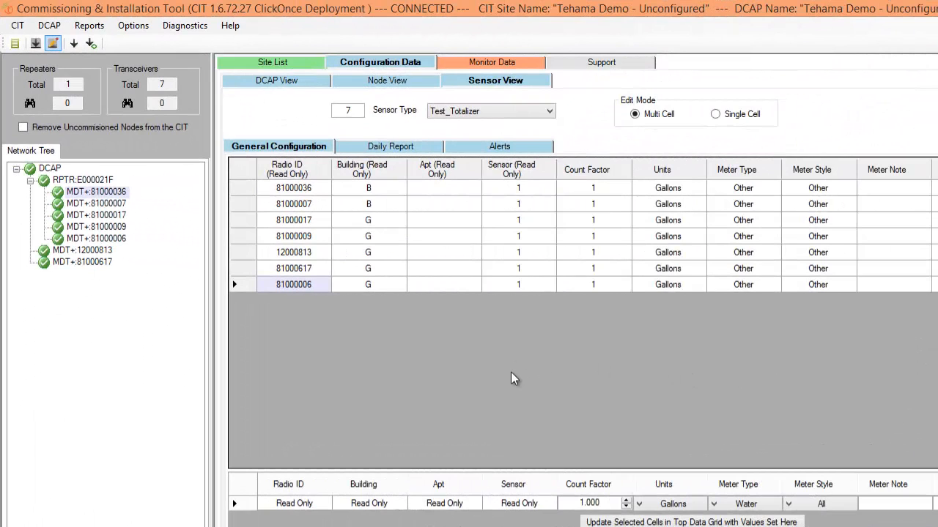
Step: Review the nodes' monitor data and switch to its View2
click(499, 61)
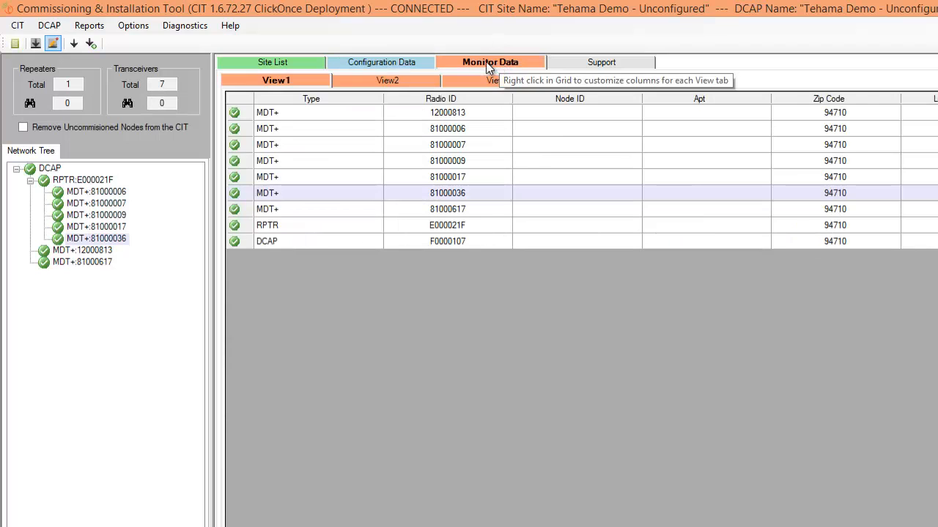
click(384, 78)
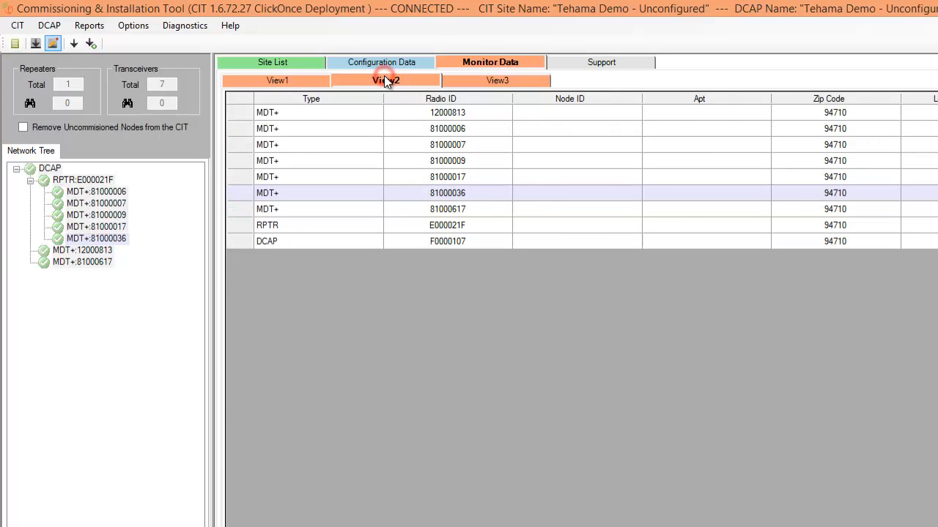
Step: Customize the columns of the monitor data's View1 to hide Apt and Location Note
click(472, 81)
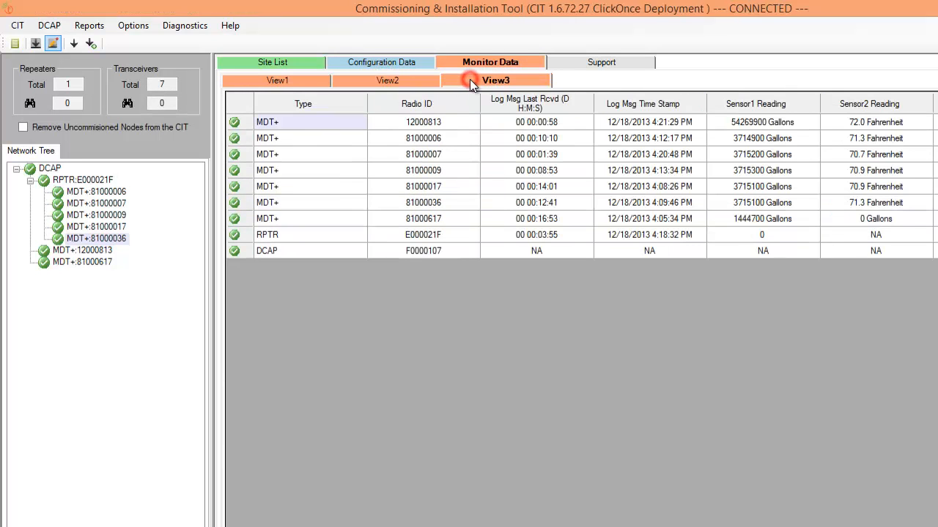
click(304, 82)
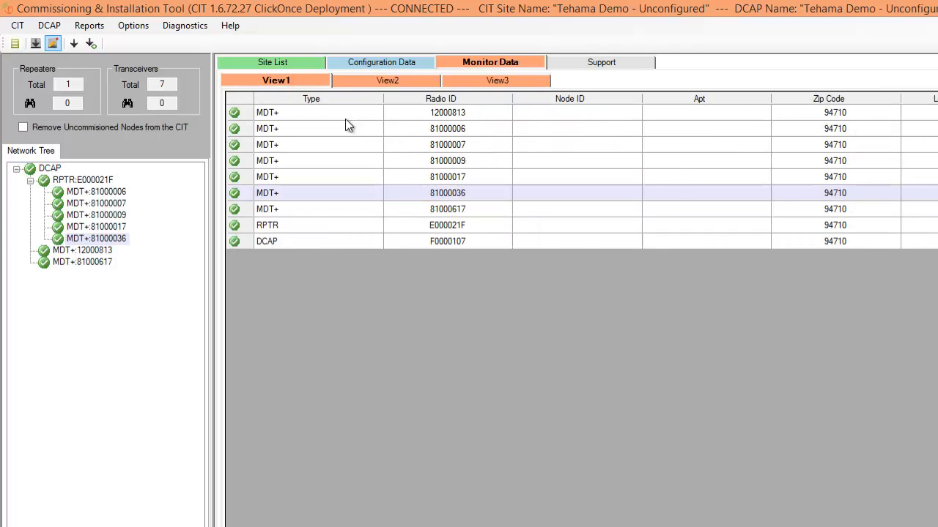
right_click(554, 158)
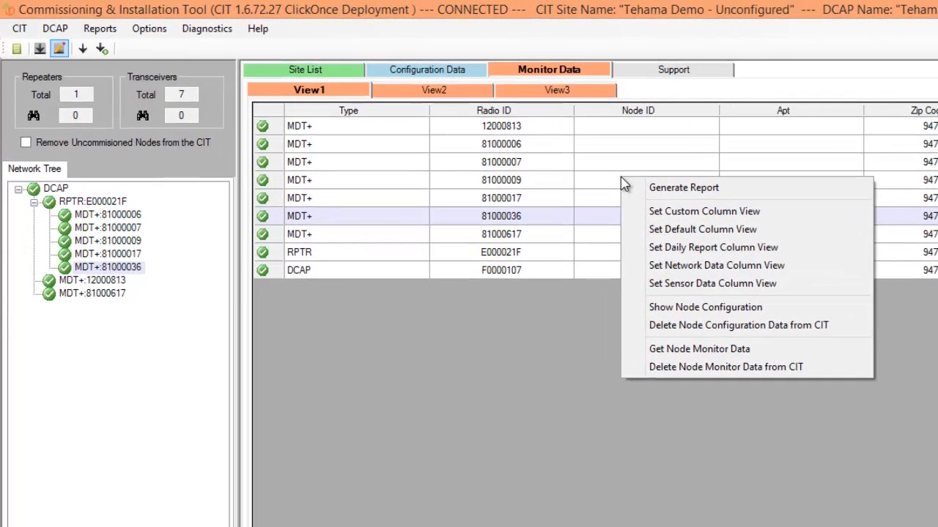
click(691, 218)
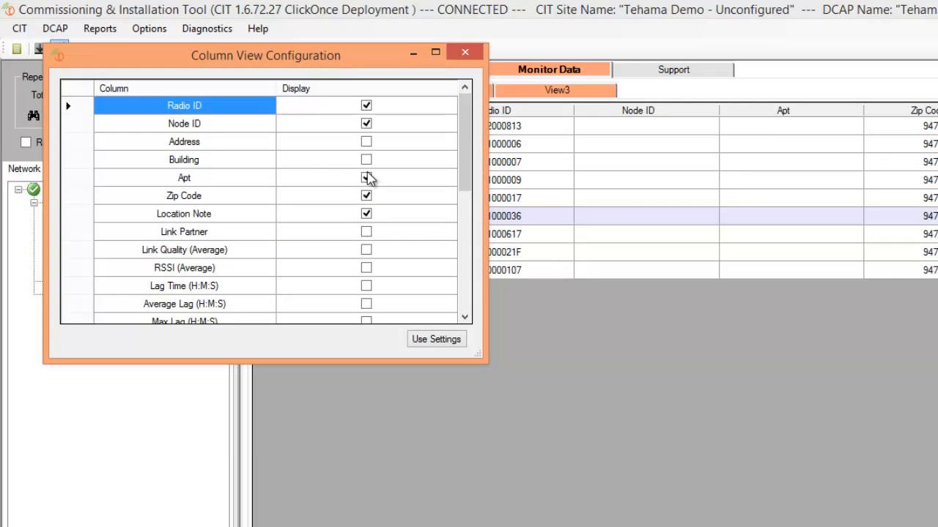
click(367, 178)
click(366, 213)
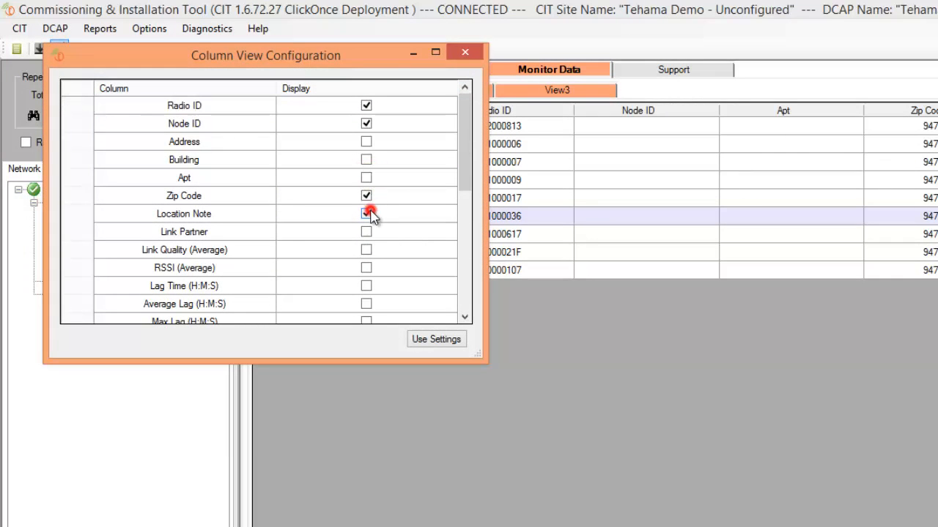
click(430, 343)
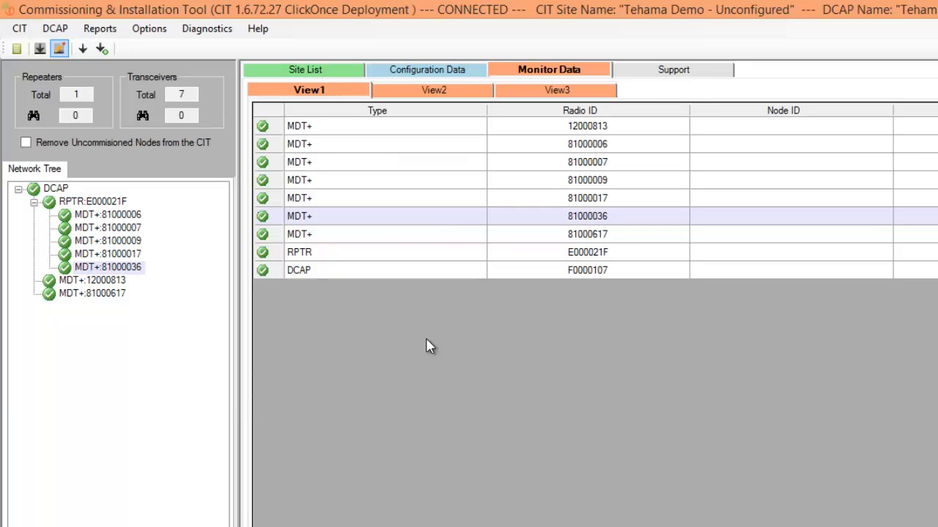
Step: Graph the Sensor1 readings of node 81000007 in View2 and inspect individual logged points on the line
click(458, 90)
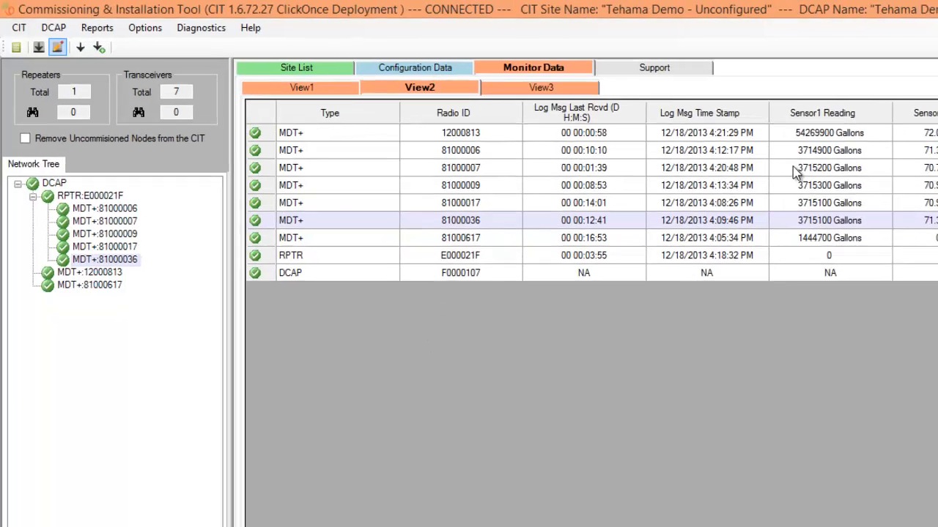
click(792, 168)
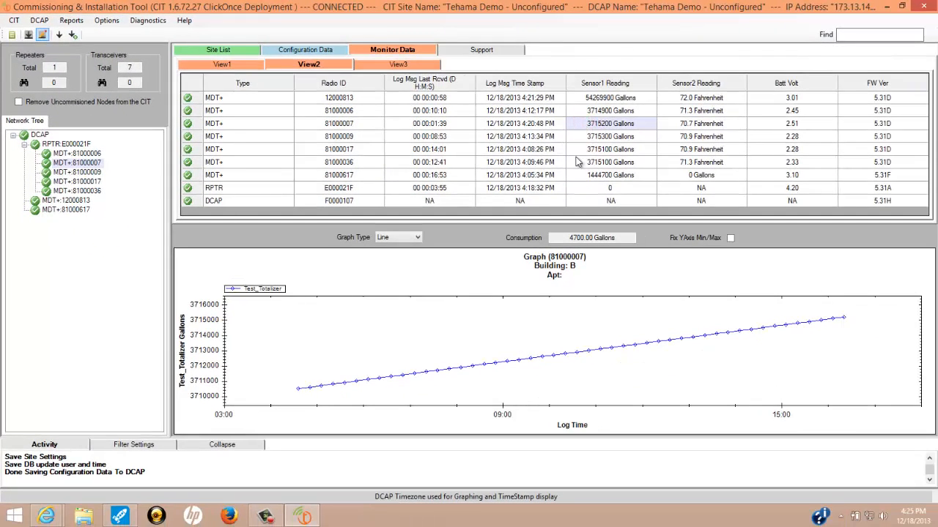
mouse_move(553, 353)
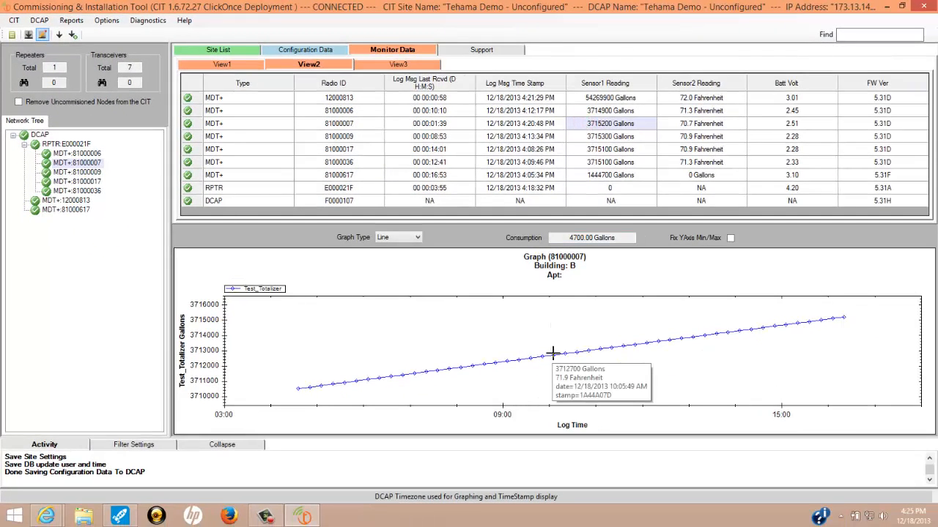
mouse_move(592, 350)
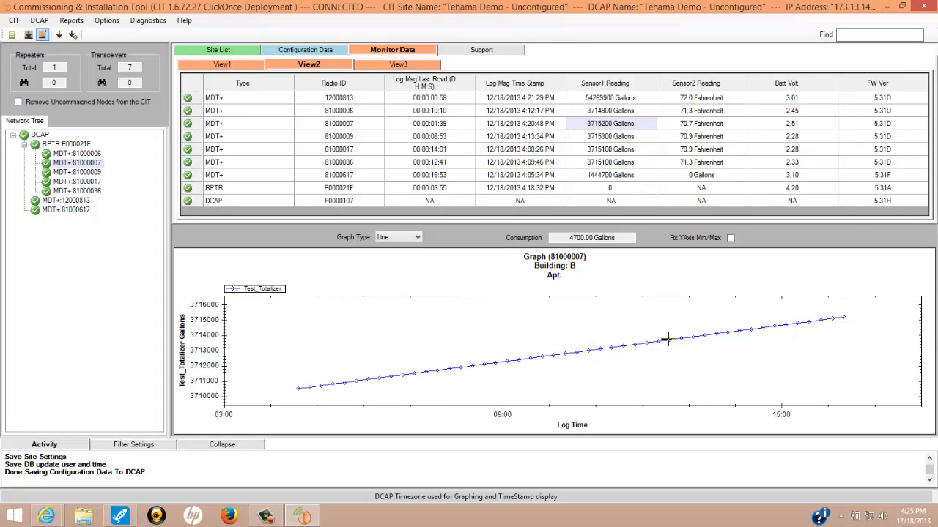
mouse_move(680, 337)
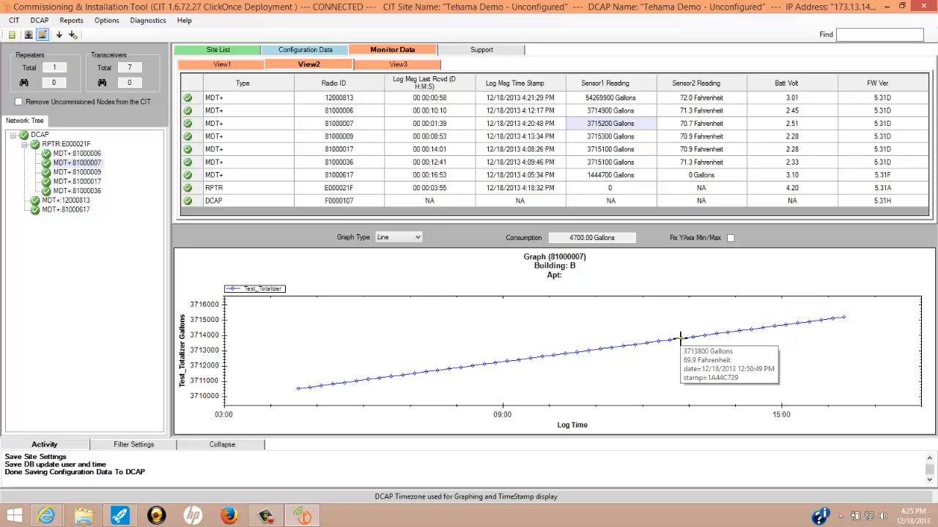
Step: In View3, graph the link quality of node 81000006 and the RSSI of node 81000617 and repeater E000021F
click(375, 66)
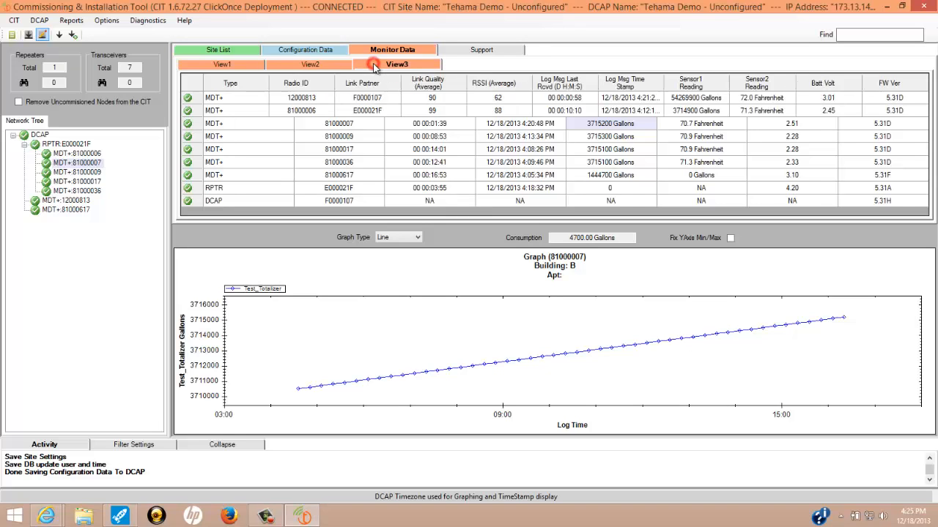
click(423, 110)
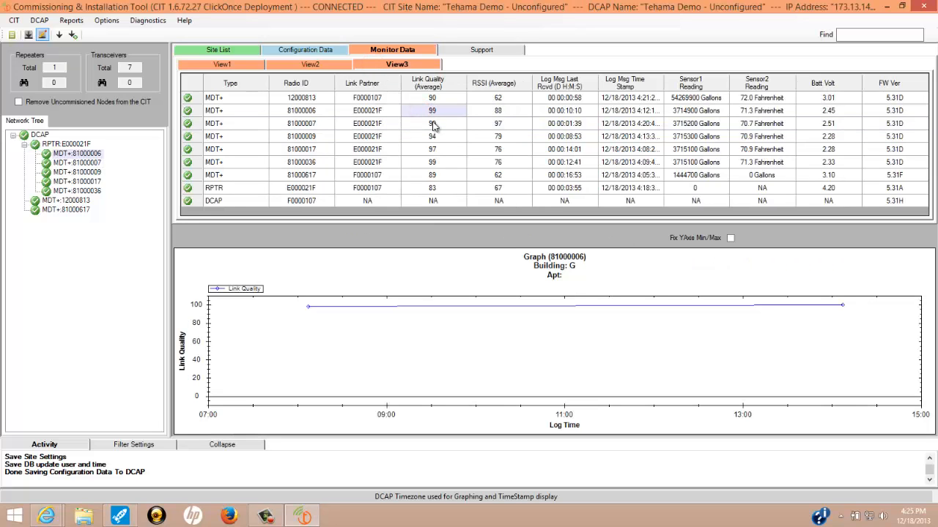
click(489, 178)
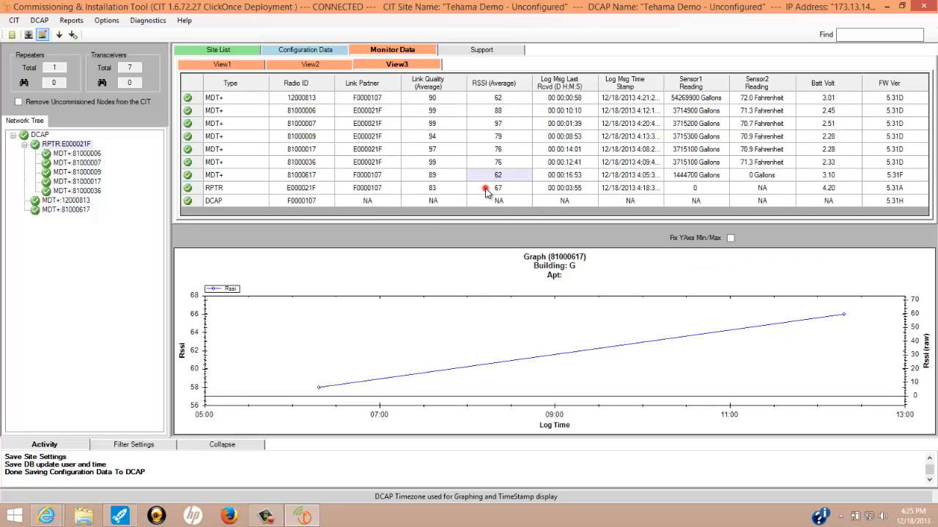
click(485, 190)
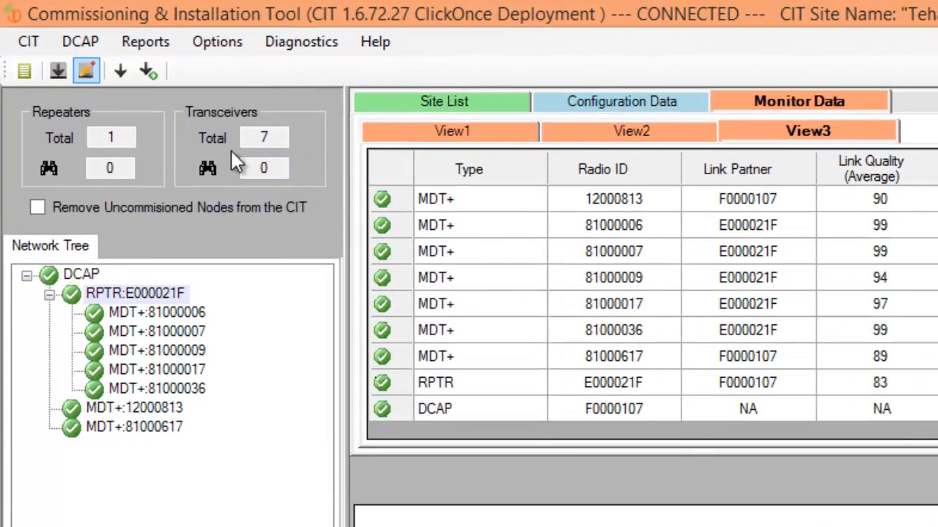
Step: Export the View3 monitor data report as a CSV file, keeping the suggested file name
click(145, 42)
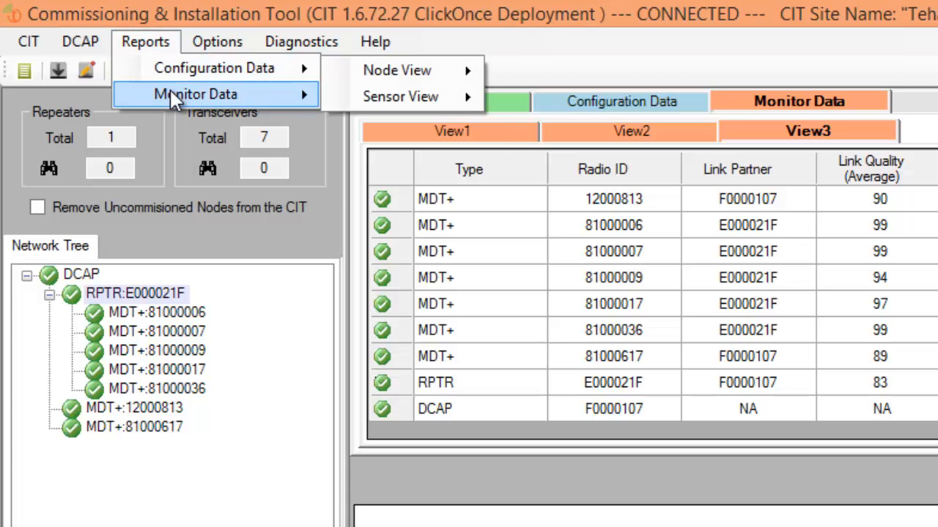
mouse_move(170, 92)
click(386, 150)
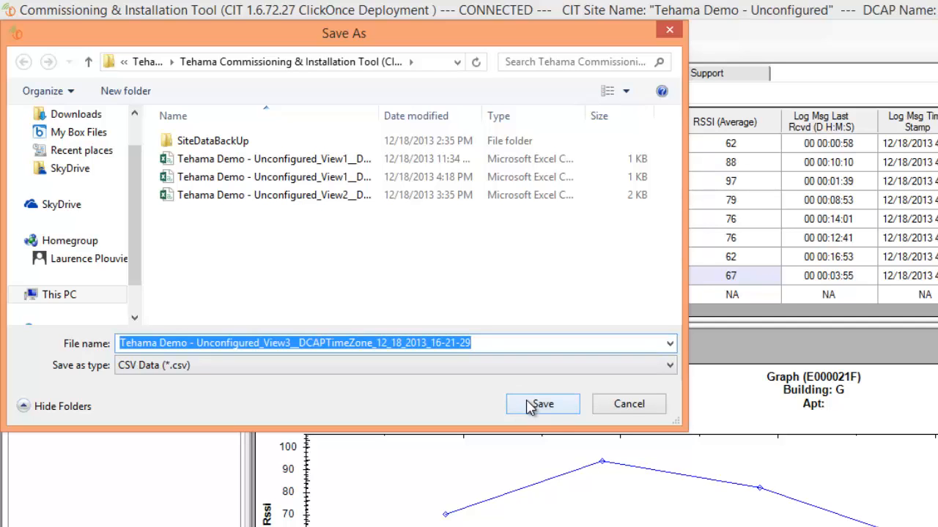
click(530, 407)
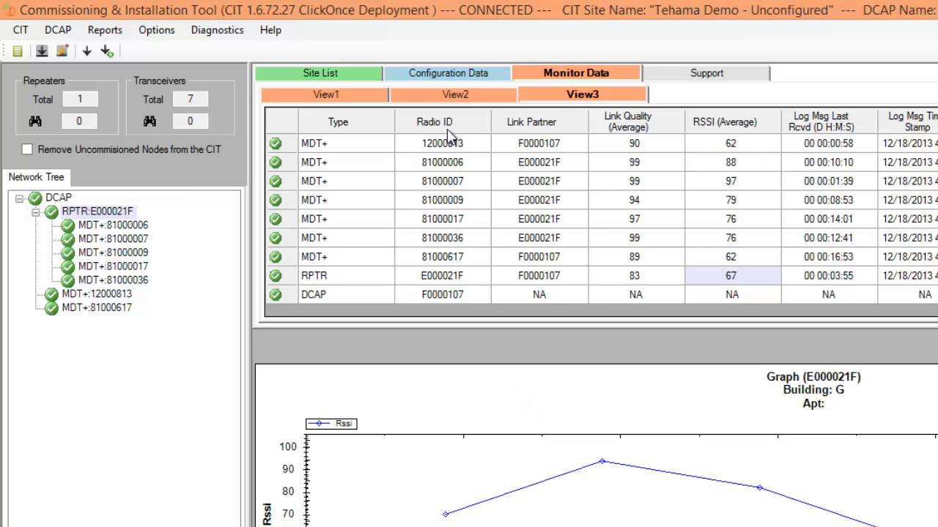
Step: Add a second recipient's e-mail address to the daily report list in the DCAP site configuration
click(443, 73)
click(356, 94)
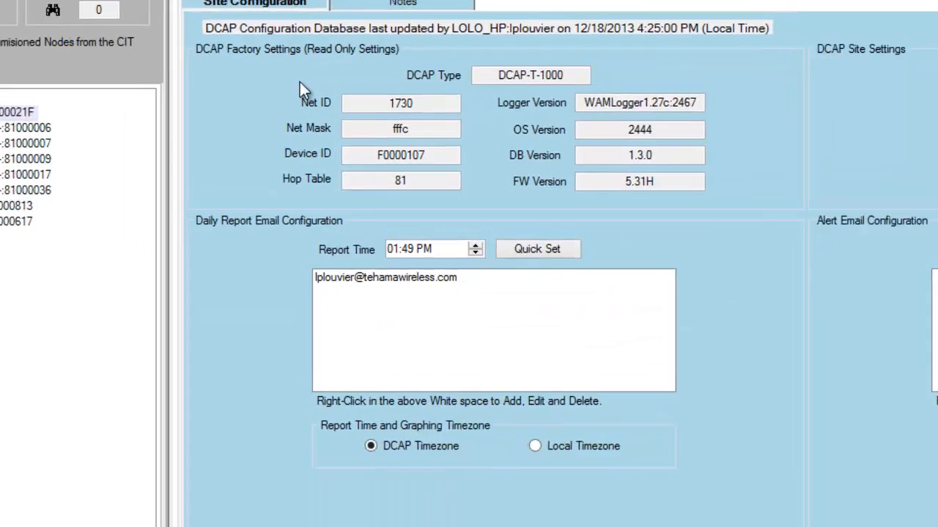
right_click(230, 176)
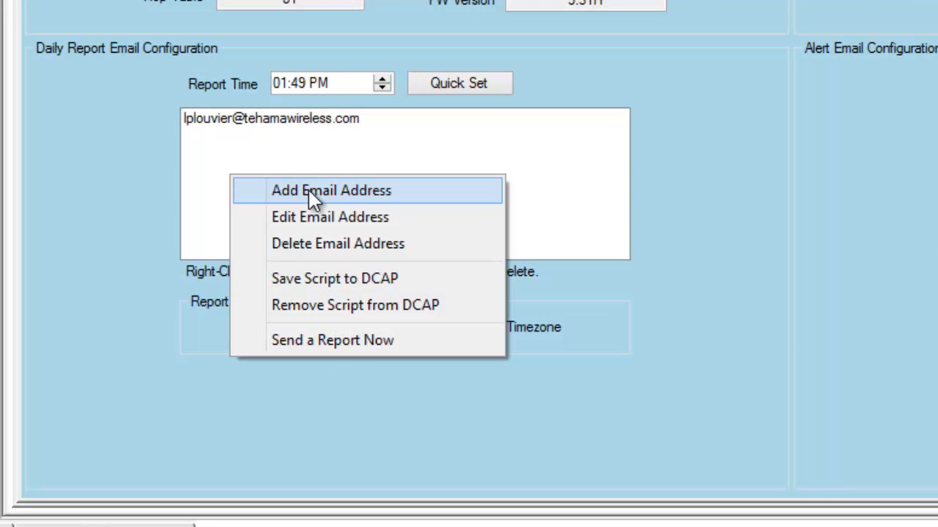
click(378, 192)
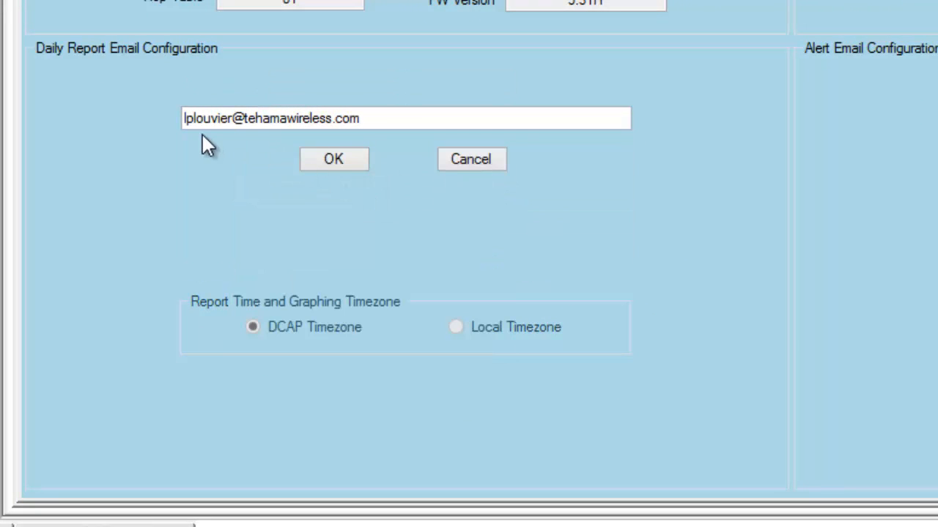
drag(236, 117, 129, 119)
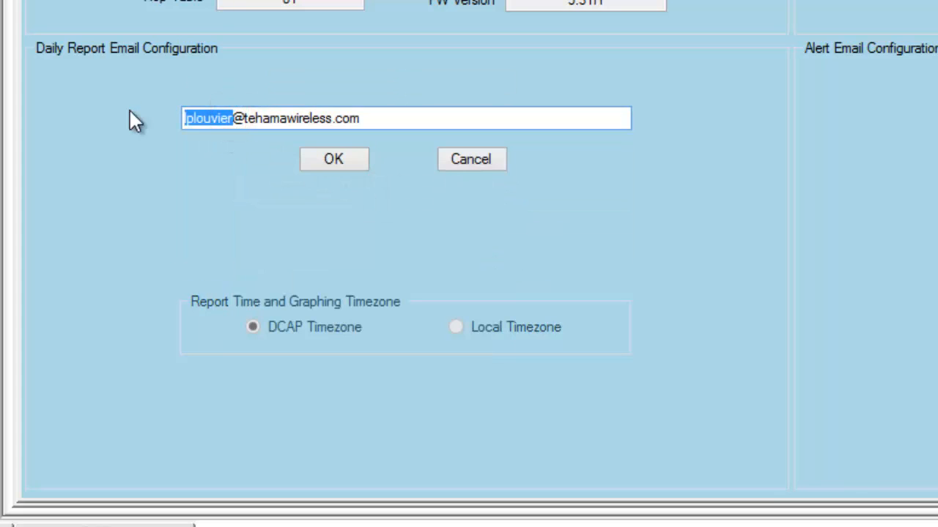
text(joe)
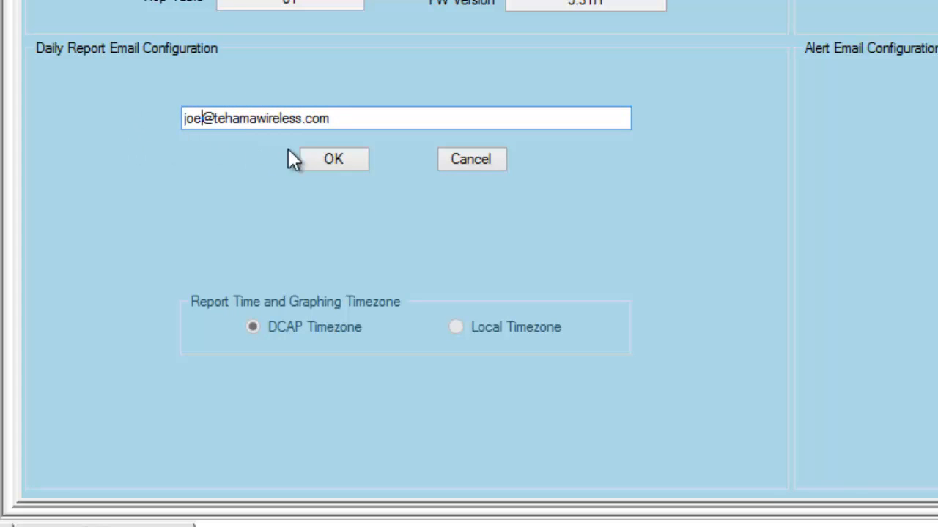
click(323, 157)
Step: Set the daily report time to 03:49 PM and enable daily reporting for Internal_Temp, MDT_Battery and Test_Totalizer
click(380, 77)
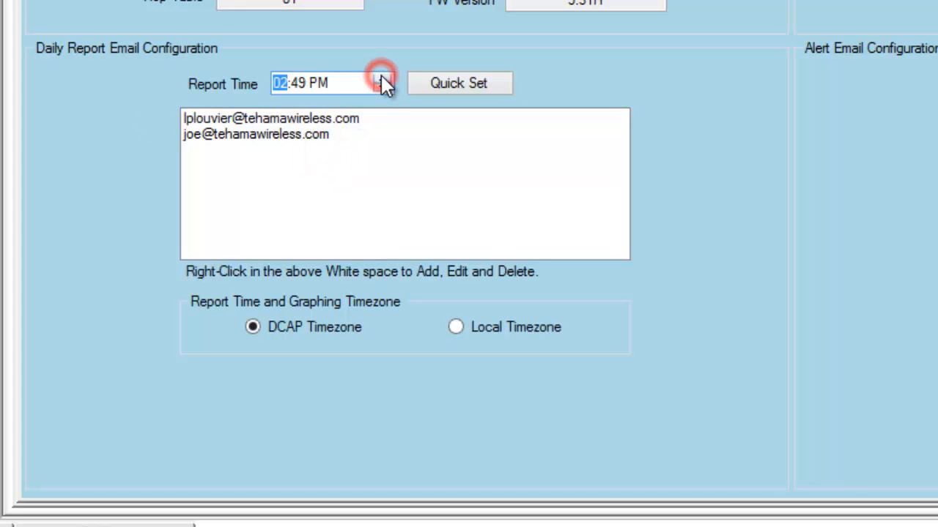
click(381, 78)
click(467, 86)
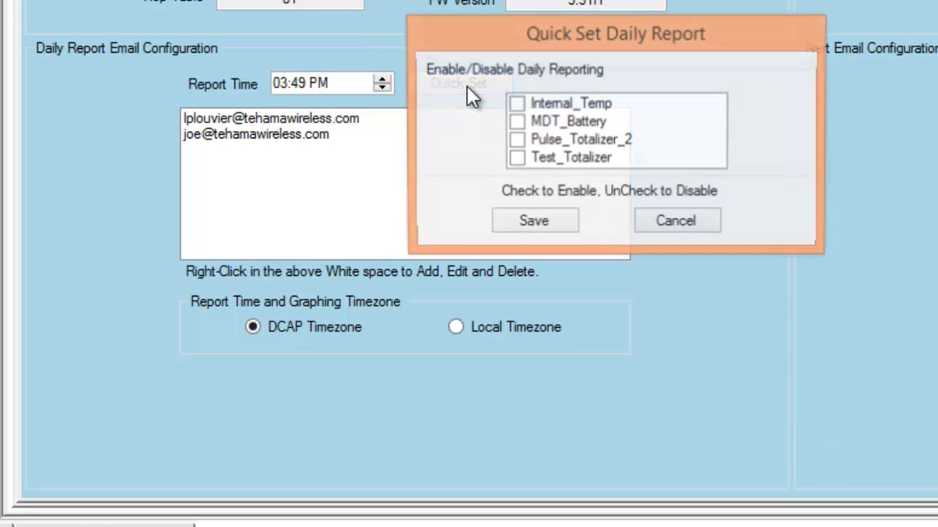
click(515, 104)
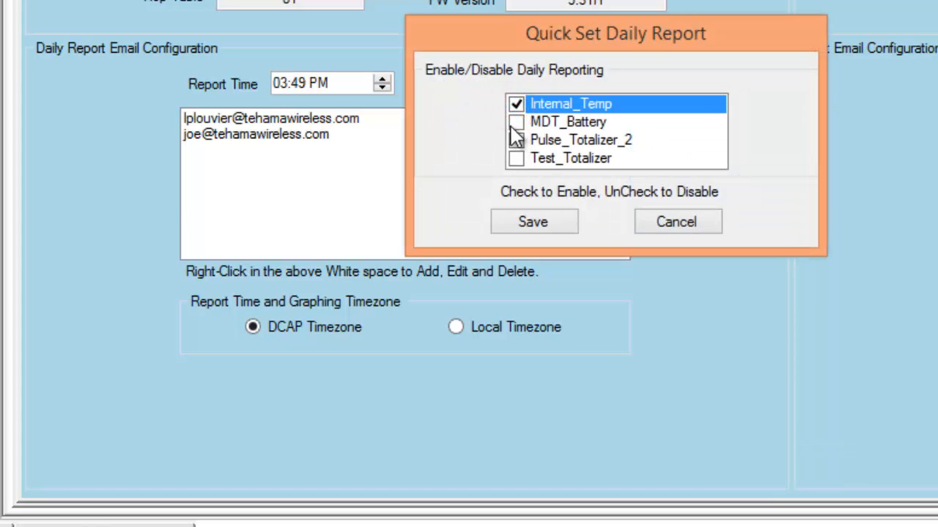
click(516, 122)
click(516, 158)
click(534, 220)
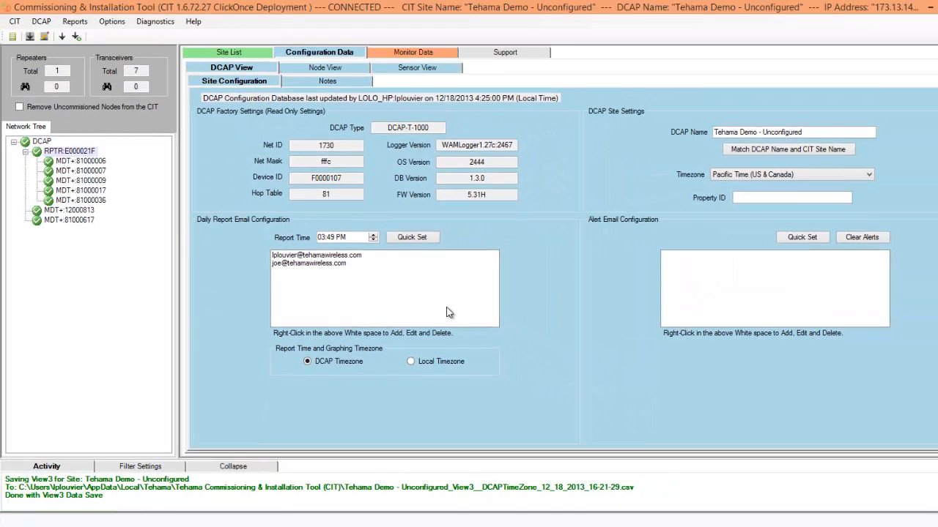
Step: Save the daily report configuration to the DCAP, overwriting its existing network configuration data
click(44, 40)
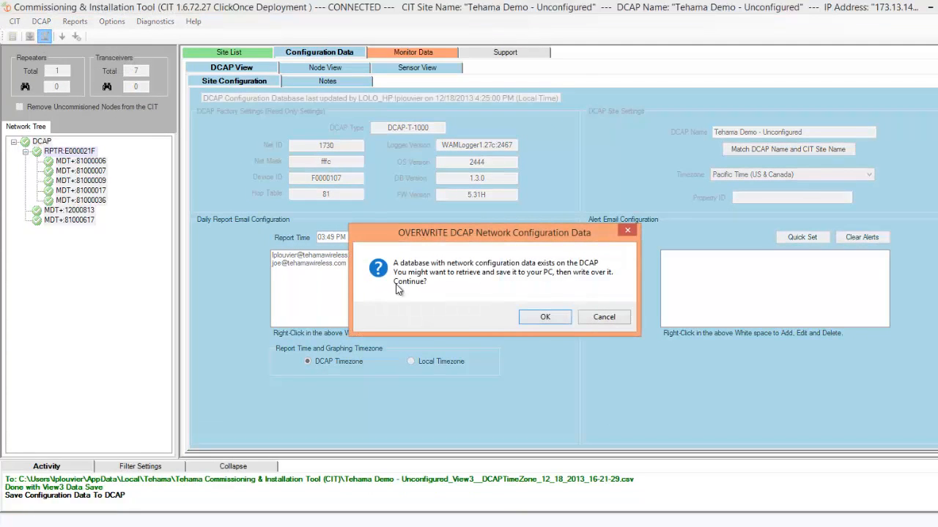
click(536, 320)
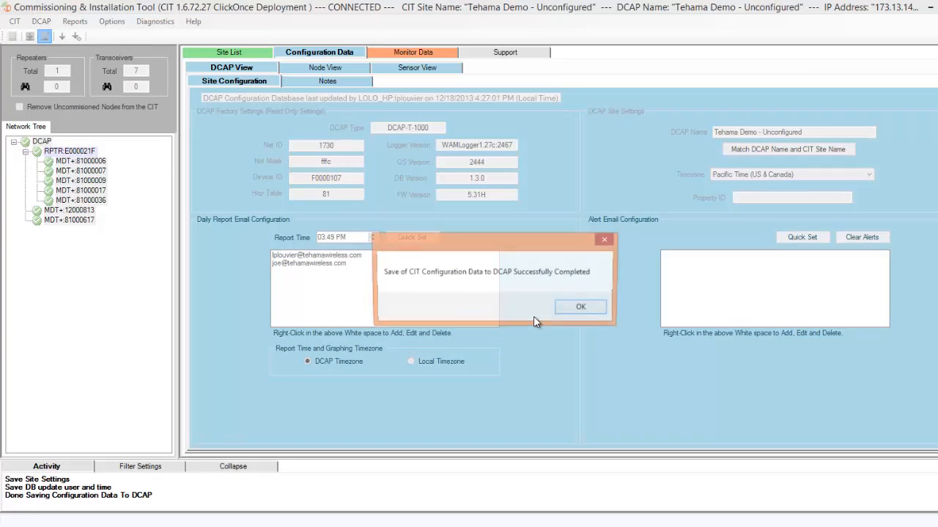
click(582, 309)
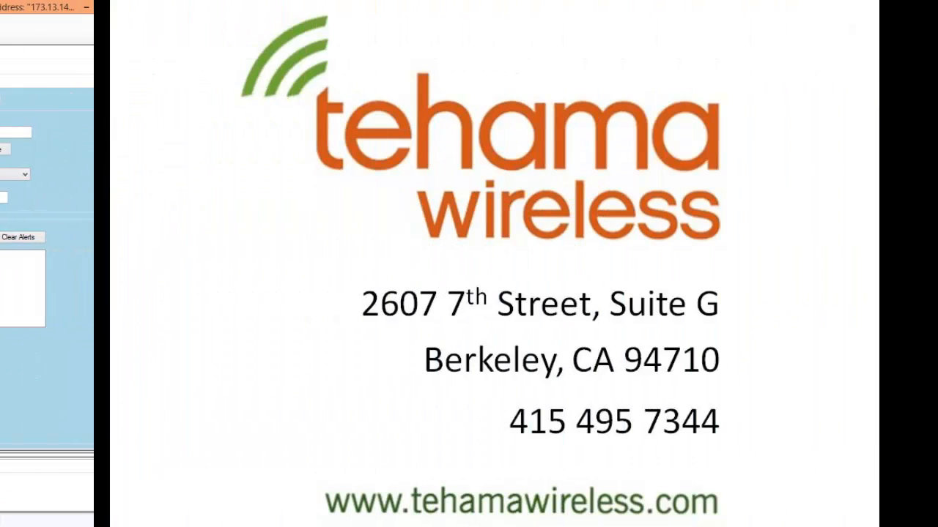